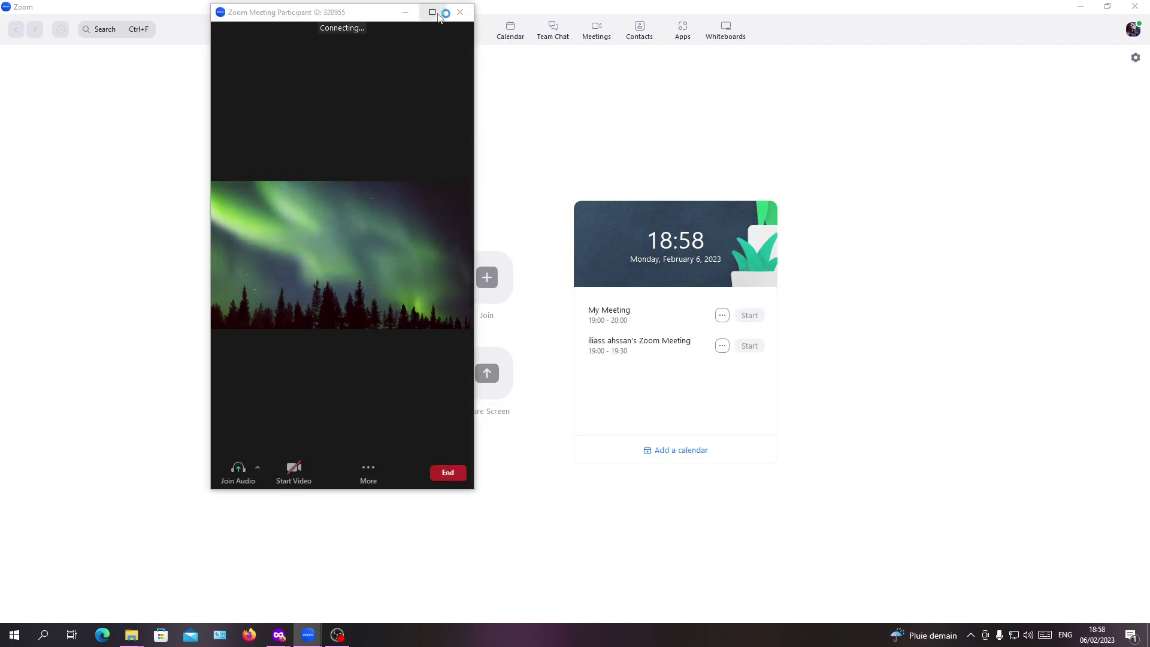
End the running meeting for all participants
click(460, 12)
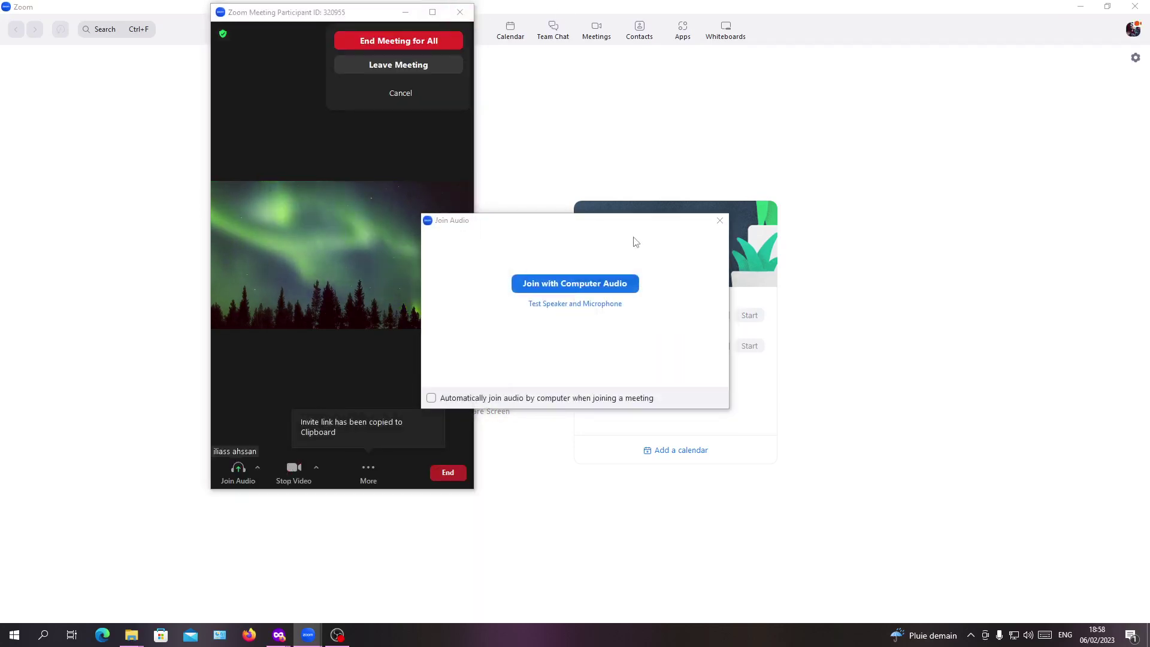
click(384, 43)
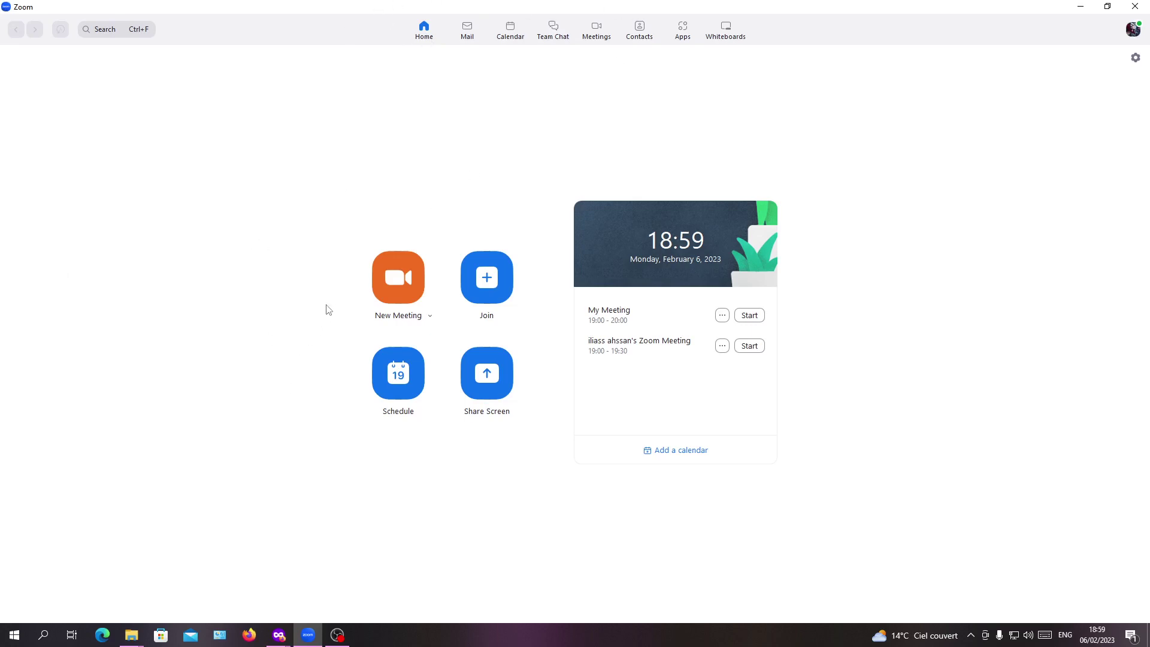
Start an instant meeting in a maximized window and dismiss the Join Audio prompt
click(400, 284)
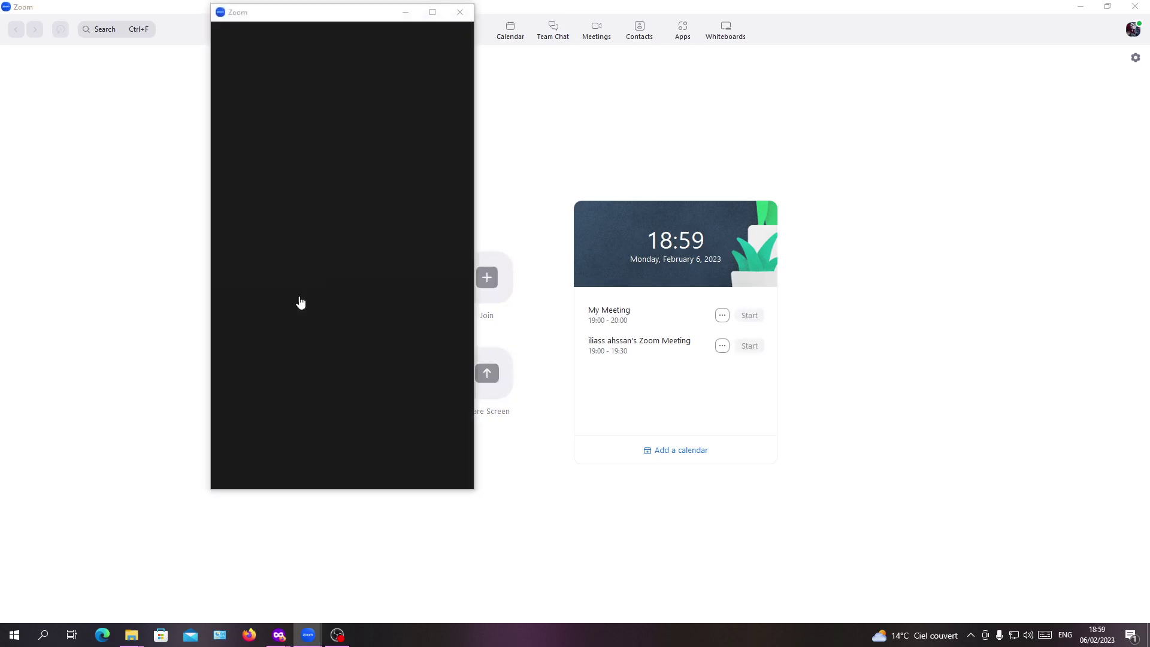
click(432, 12)
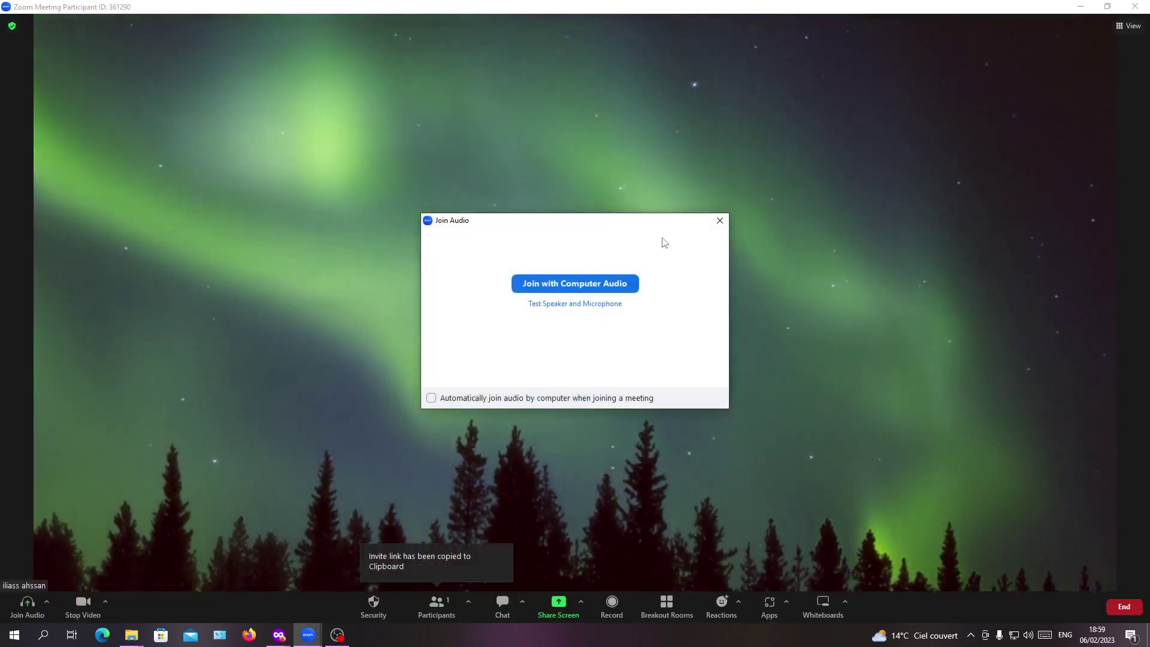
click(716, 222)
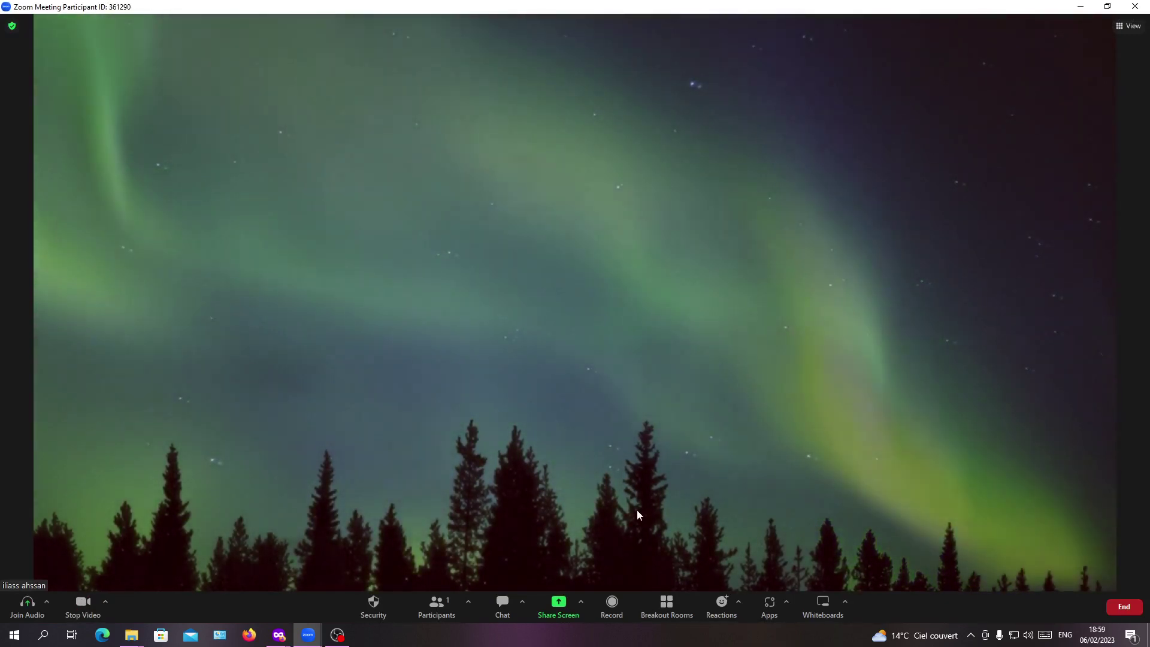
Show the Participants panel and turn on Hide Profile Pictures
click(444, 608)
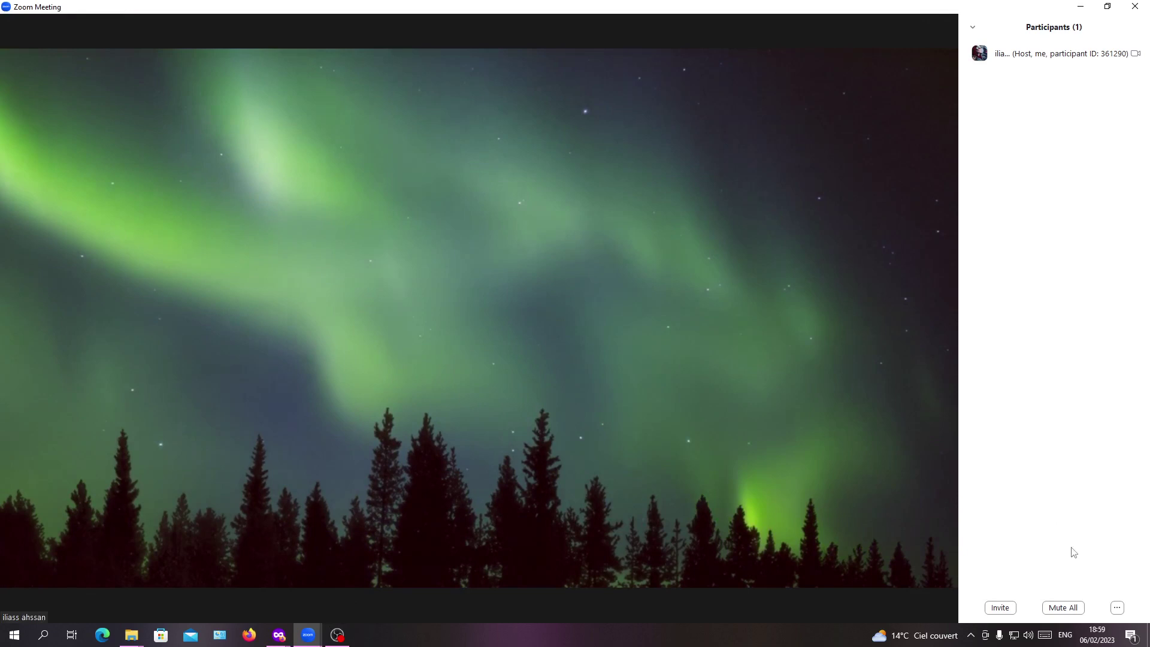
click(1117, 607)
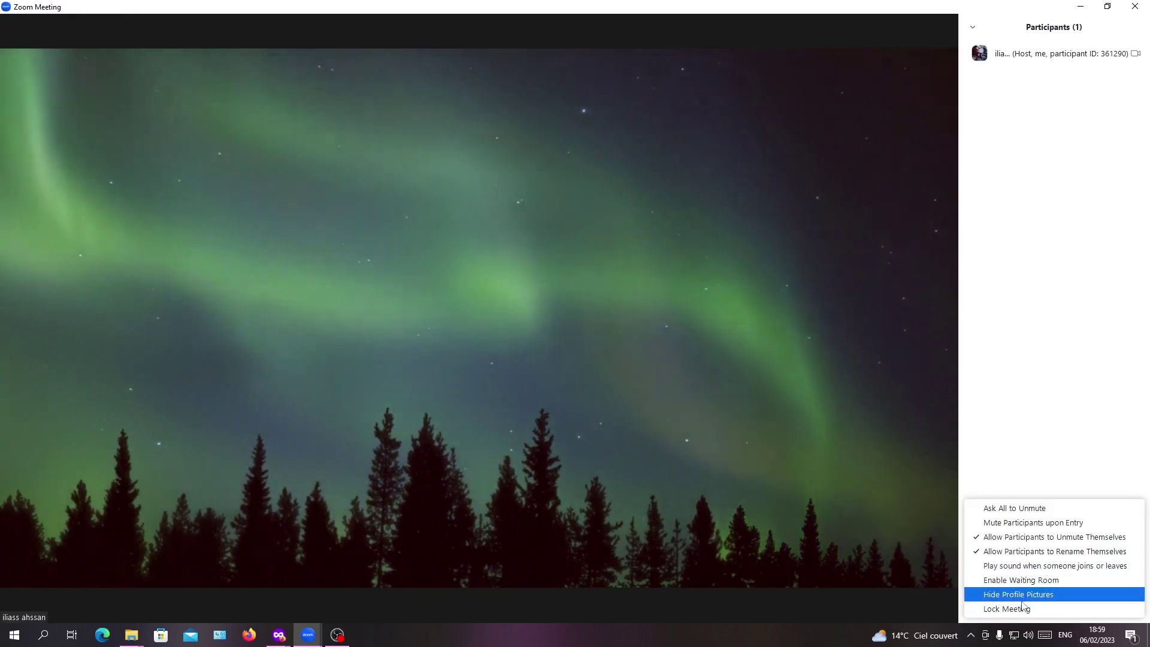
click(1024, 594)
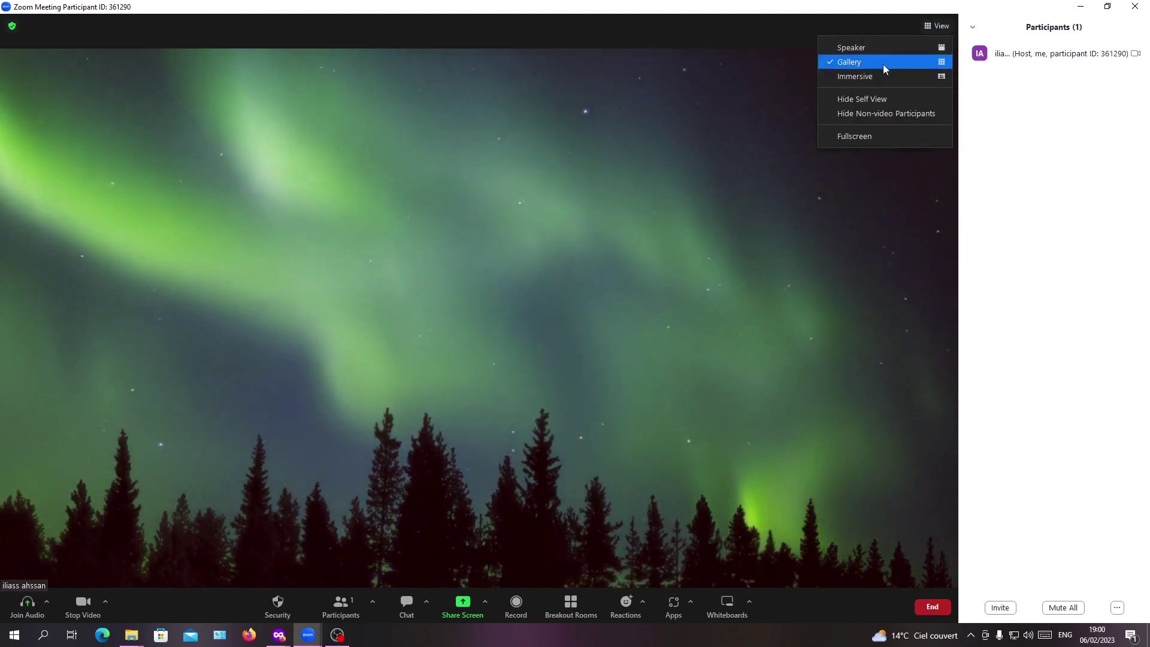
click(852, 48)
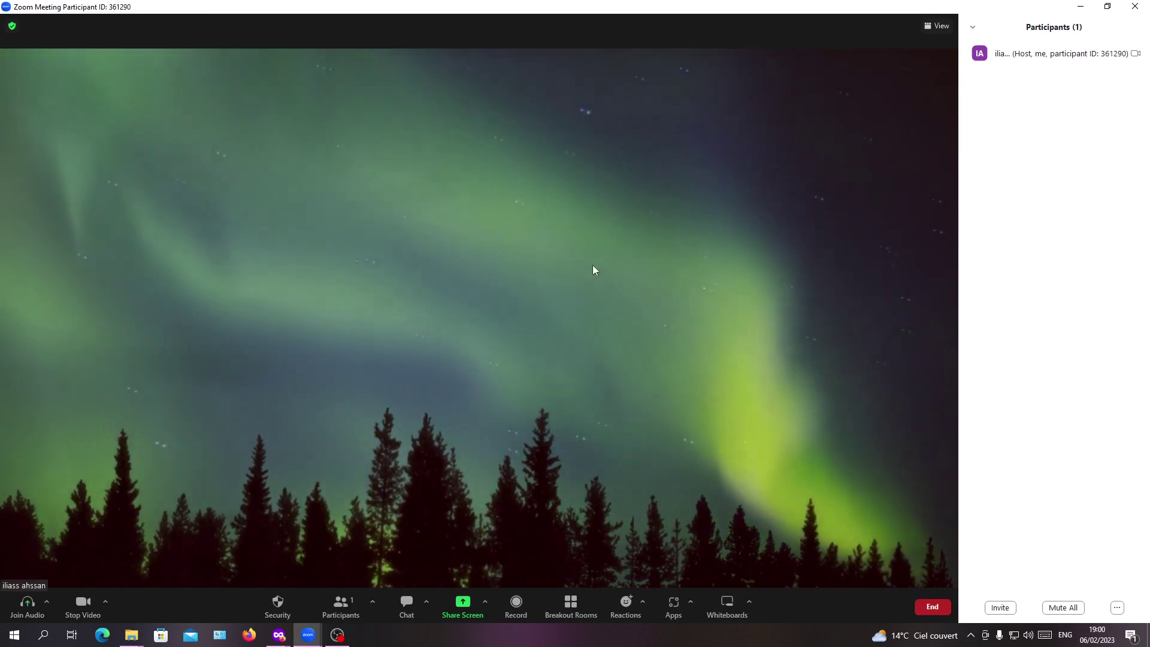
click(938, 26)
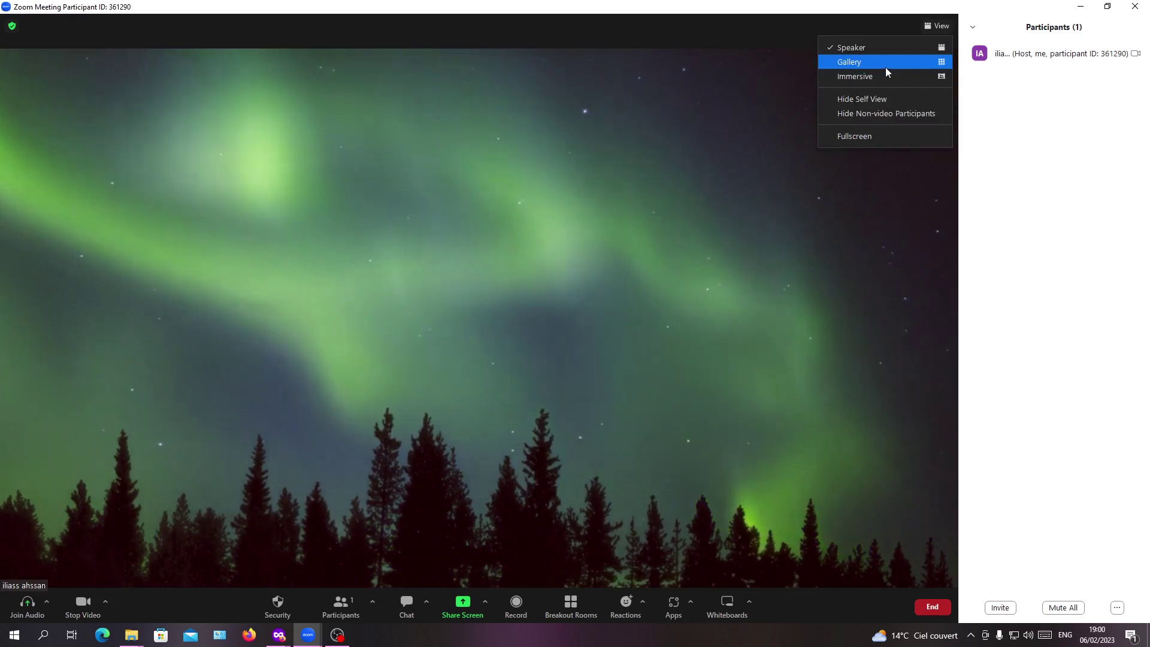
click(873, 63)
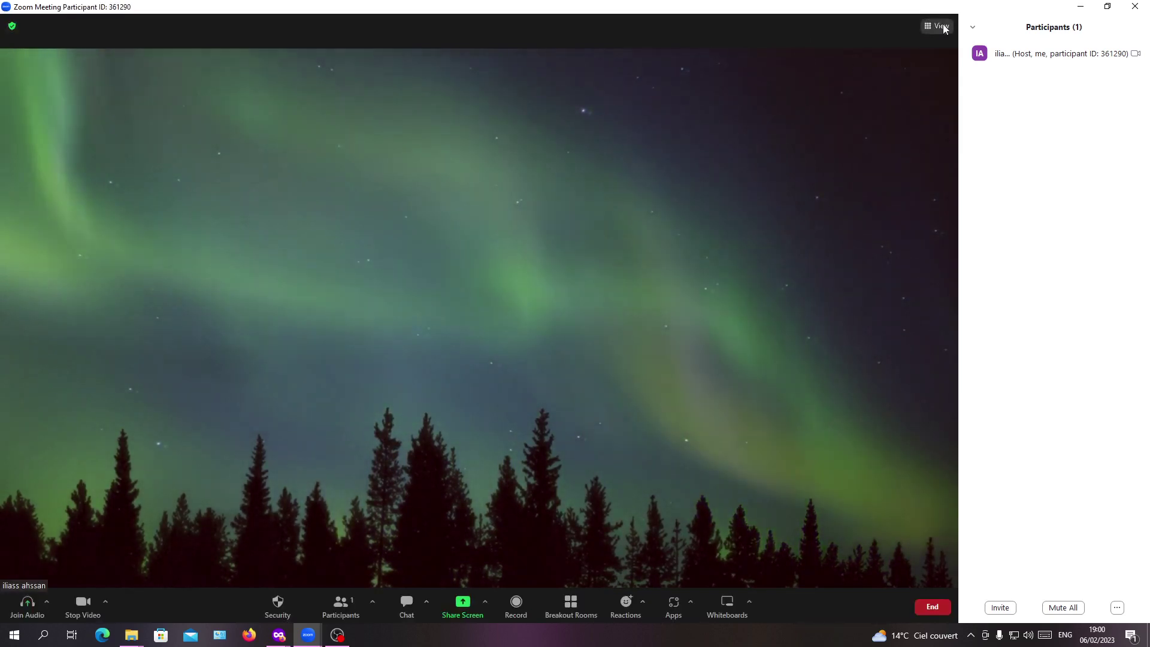
click(937, 25)
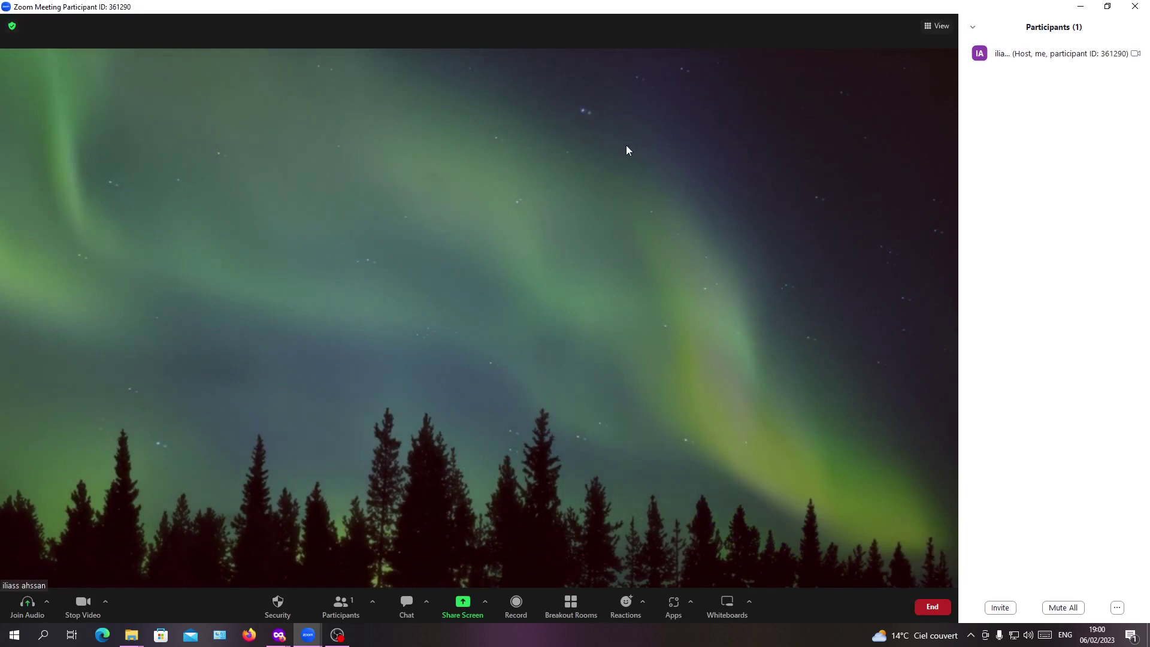
click(941, 25)
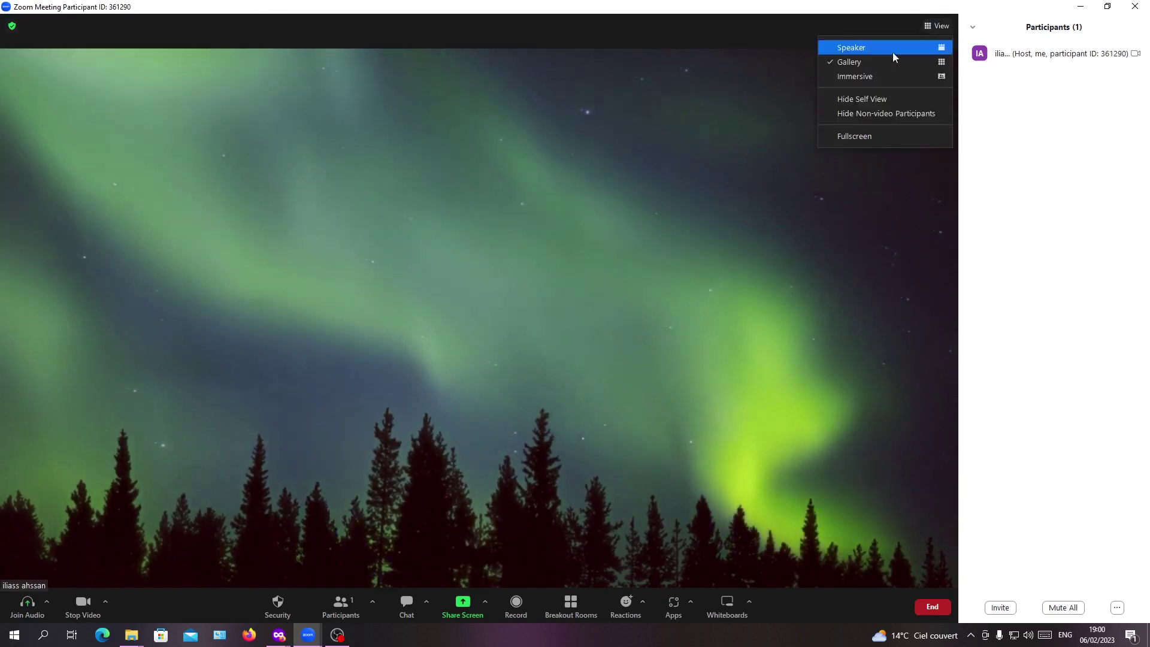
click(896, 47)
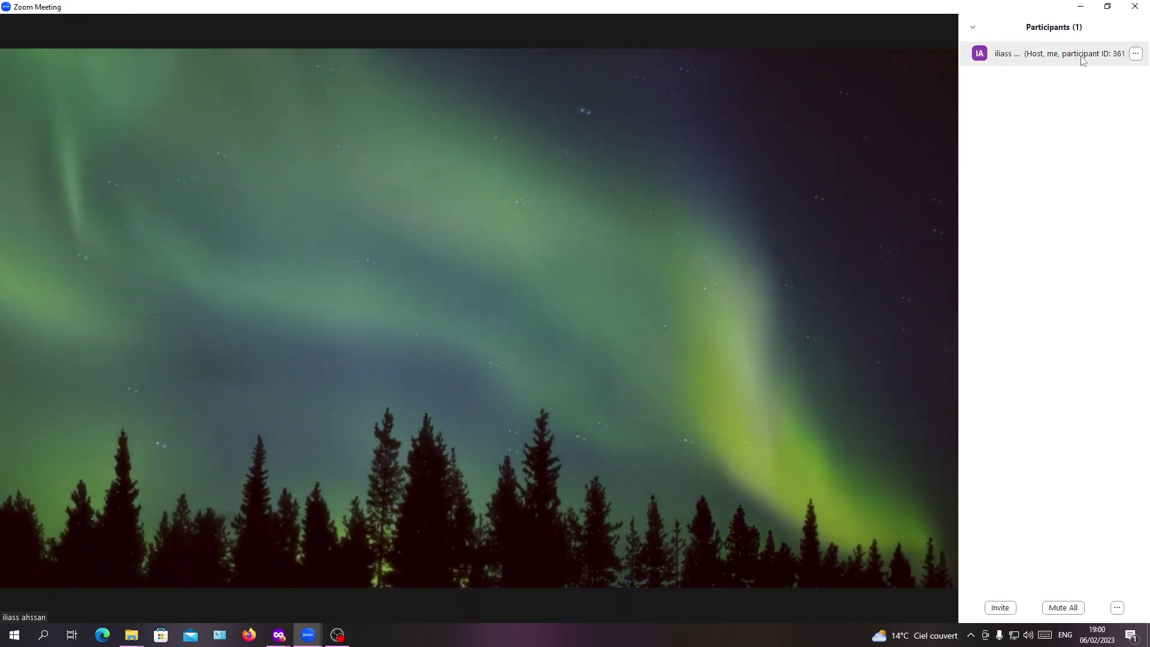
click(944, 29)
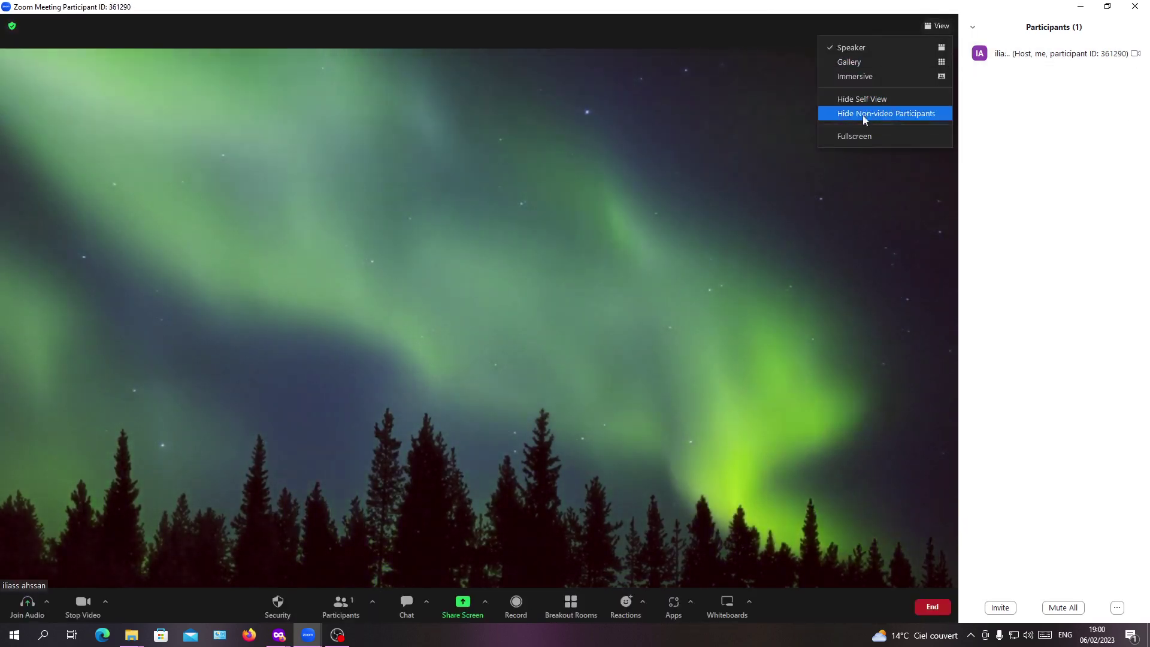
click(863, 136)
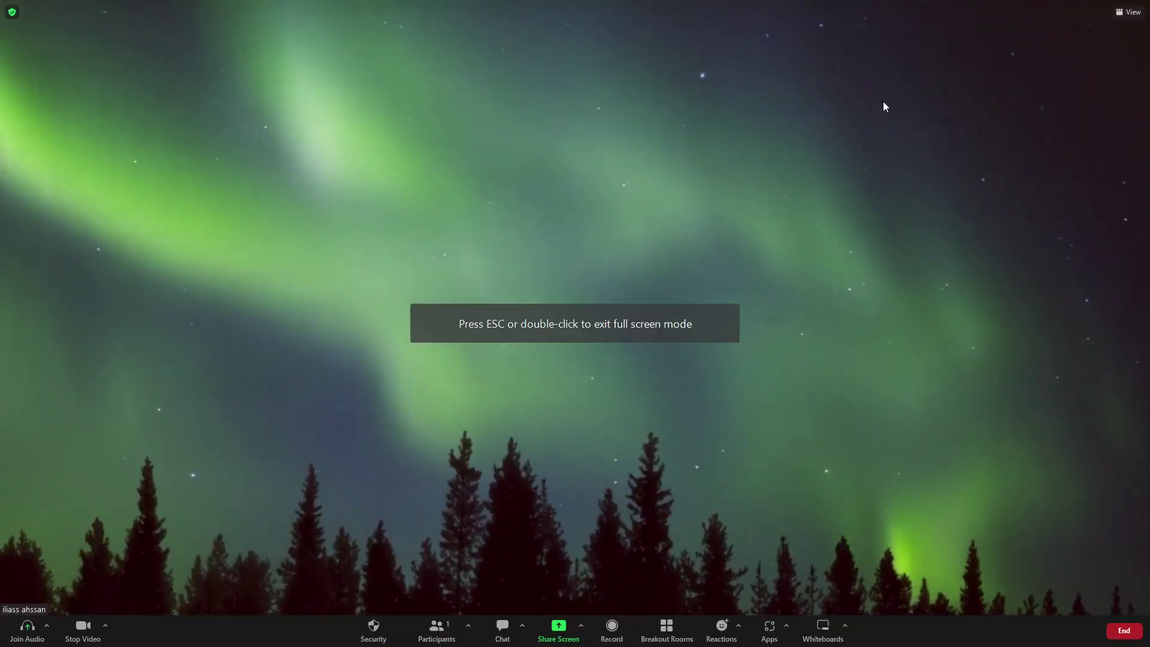
click(1130, 13)
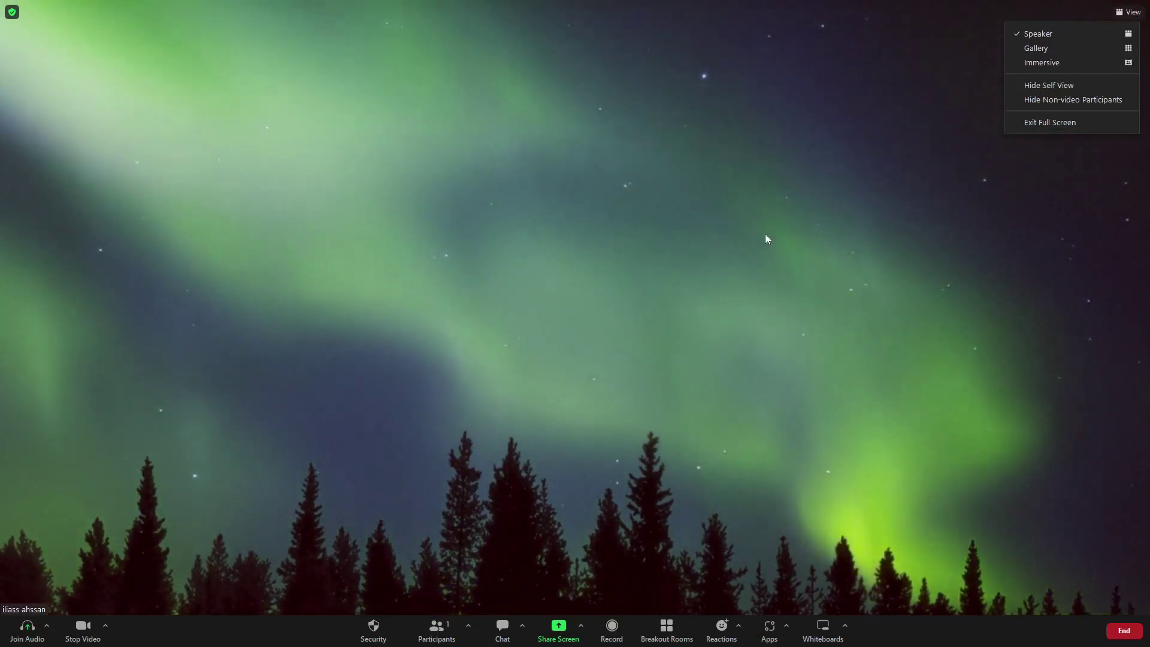
click(1035, 121)
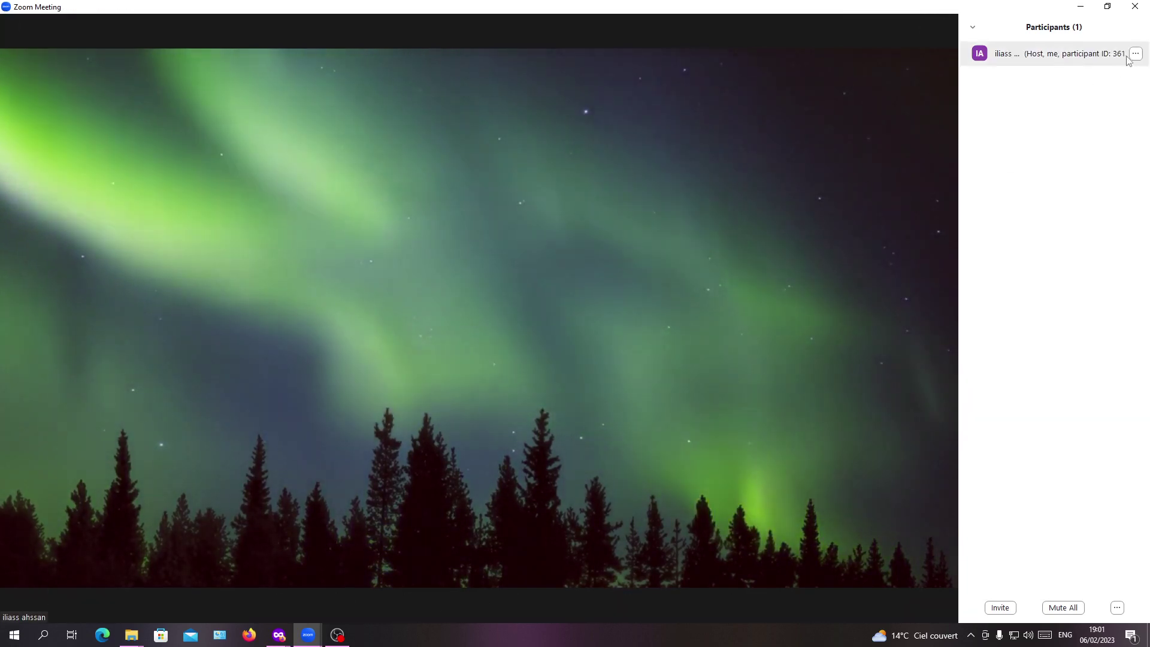
mouse_move(1051, 53)
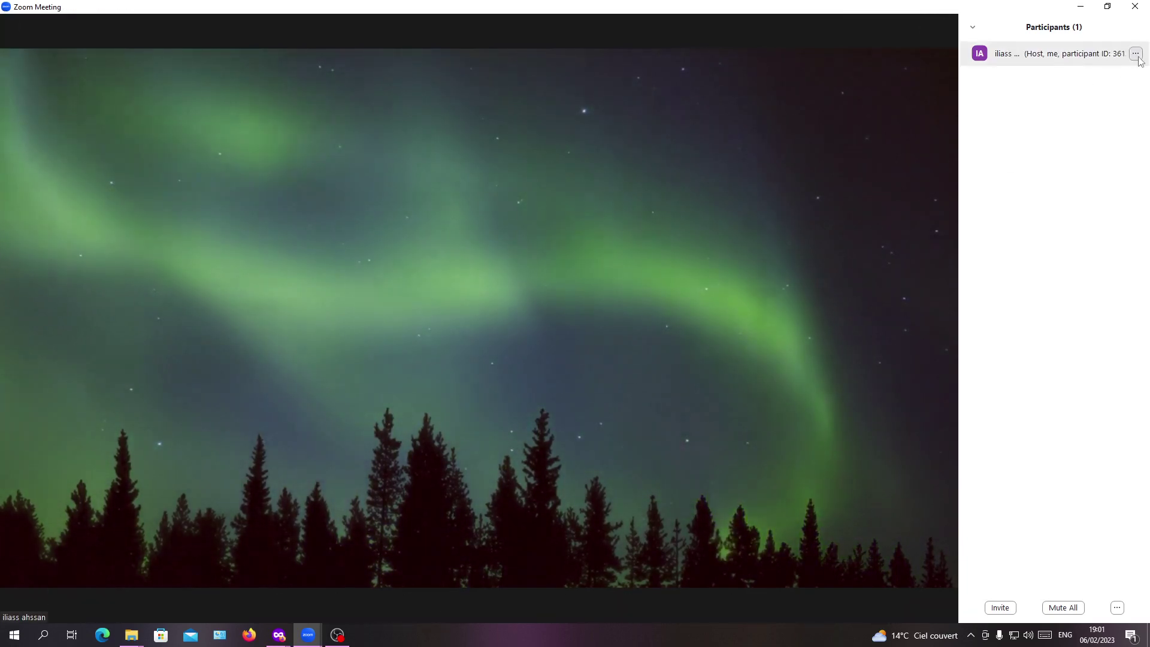
click(1136, 54)
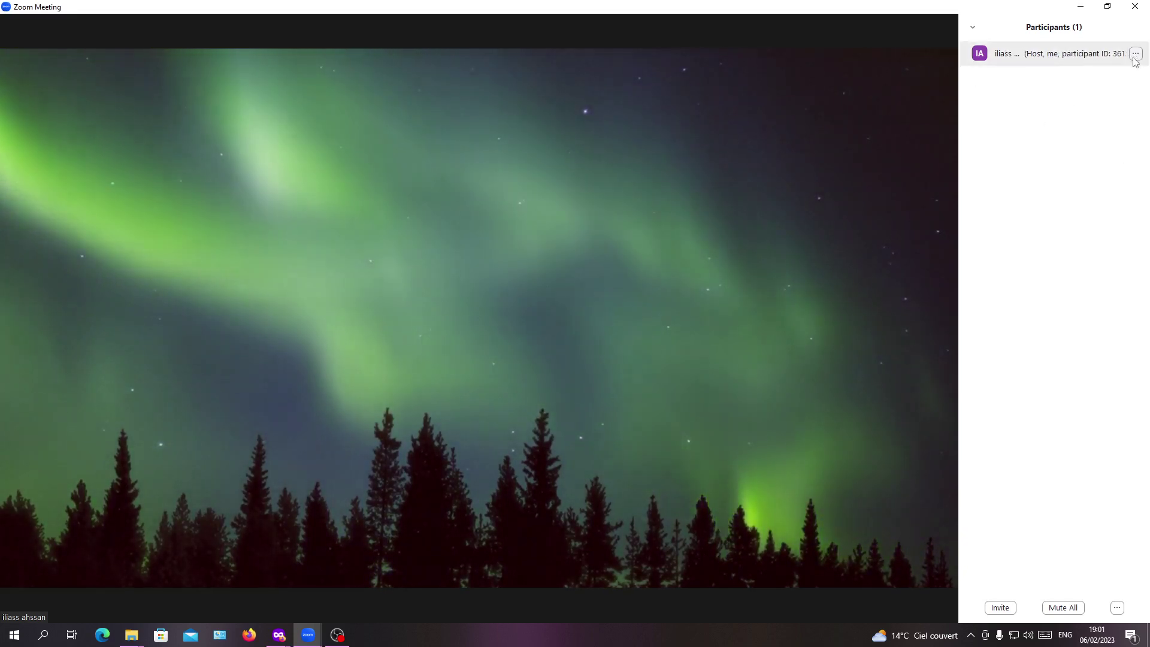
click(1136, 56)
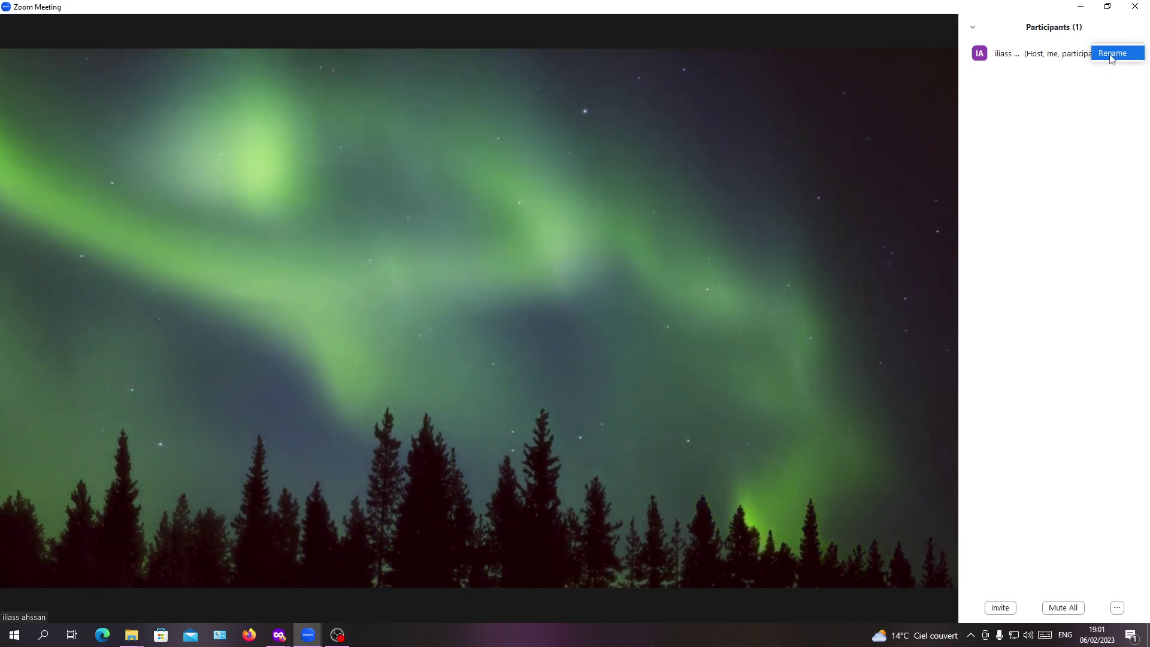
click(1088, 141)
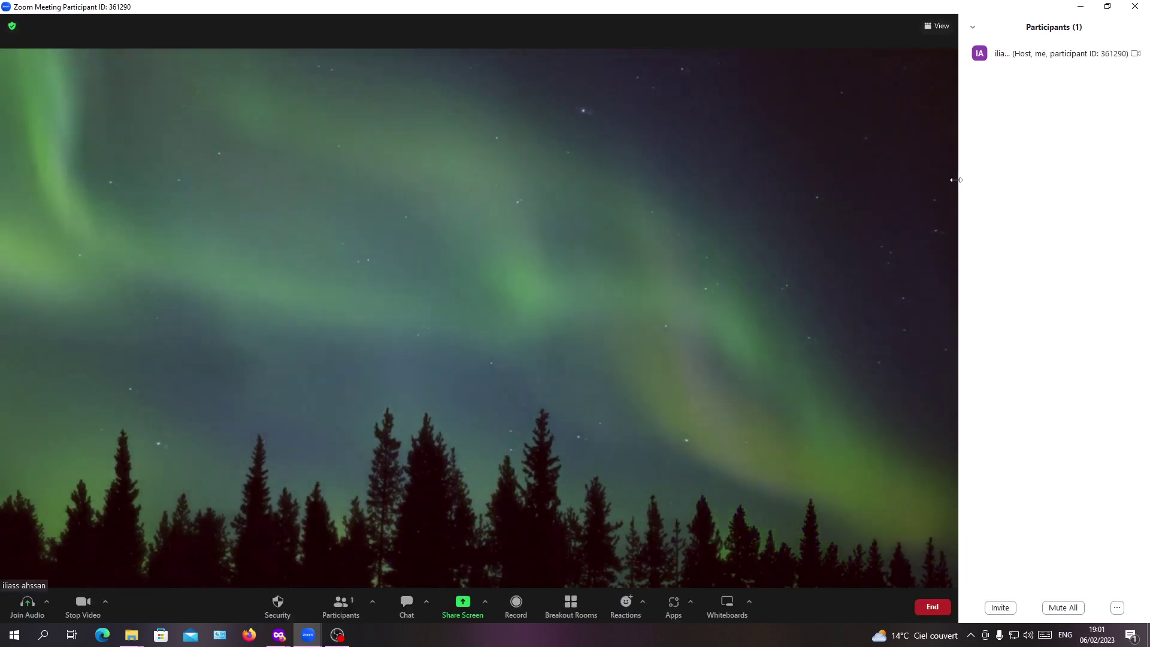